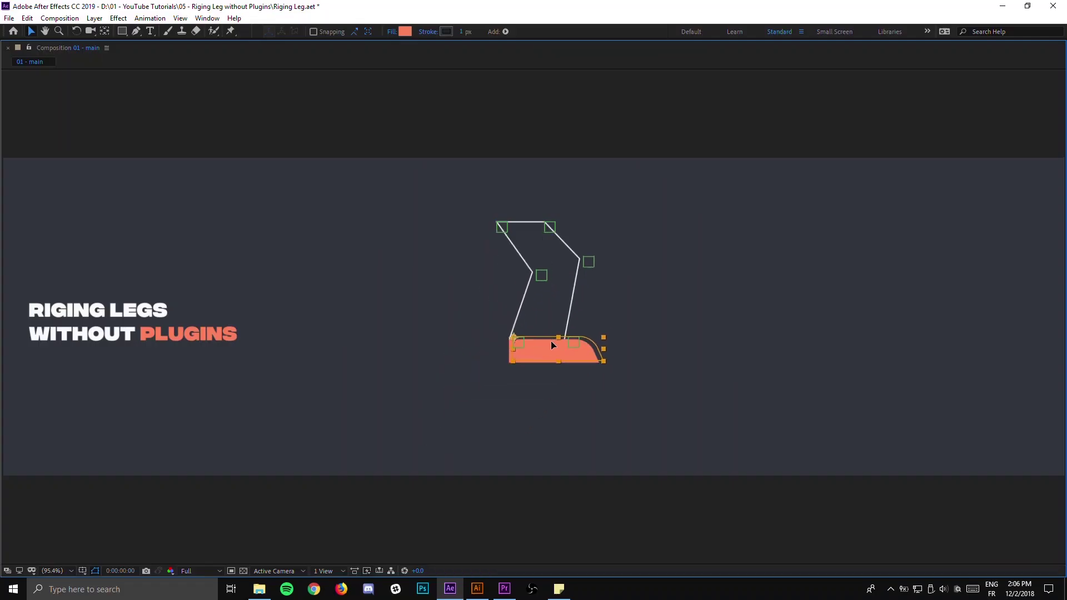
# Drag the foot and pull the knee point out to show the leg outline bending.
pyautogui.moveTo(551, 341)
pyautogui.mouseDown()
pyautogui.moveTo(545, 310)
pyautogui.moveTo(506, 373)
pyautogui.mouseUp()
pyautogui.click(565, 266)
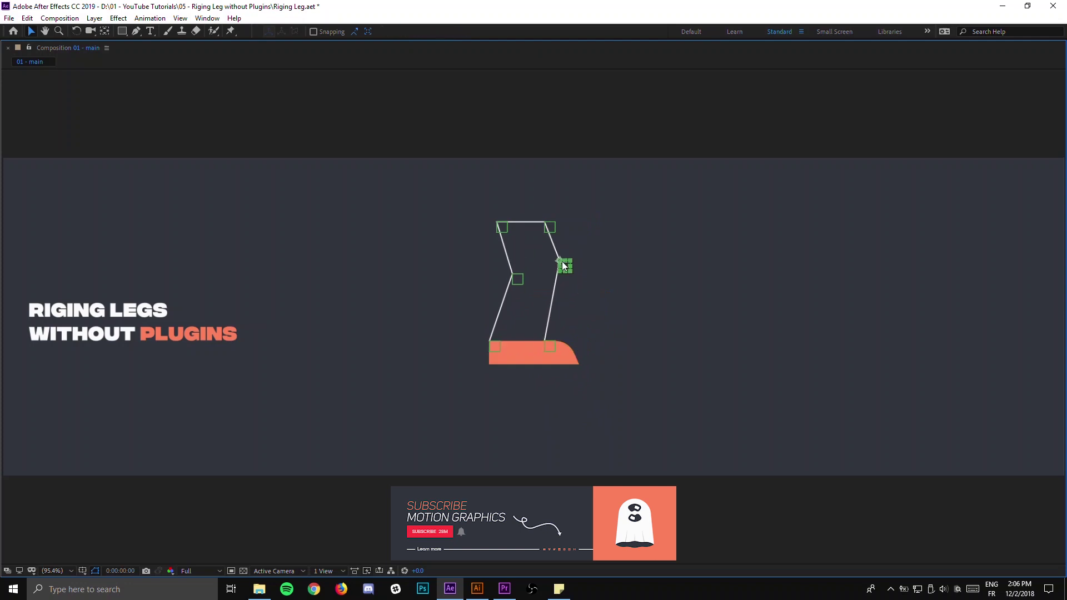
pyautogui.moveTo(564, 266); pyautogui.dragTo(518, 279)
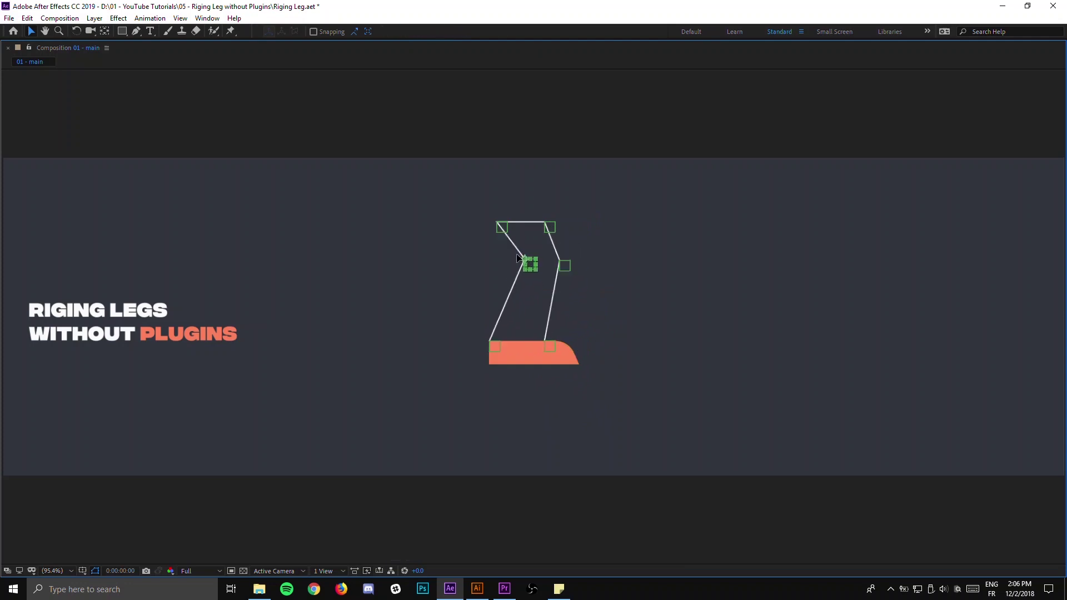
pyautogui.click(503, 226)
pyautogui.click(550, 227)
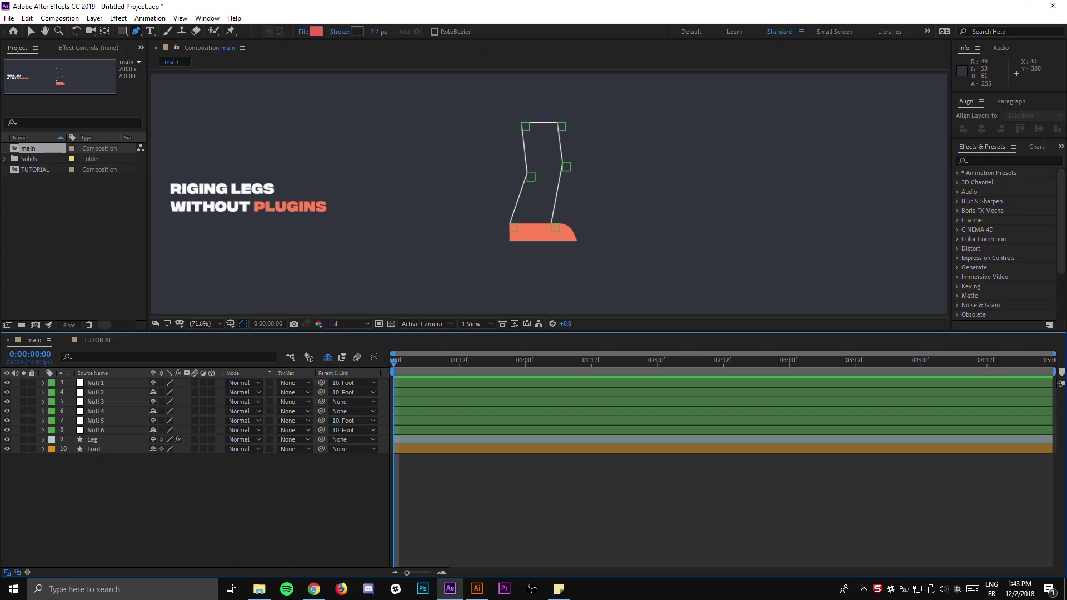
# Drag the Foot layer up-right and back down-left so the leg follows.
pyautogui.click(31, 31)
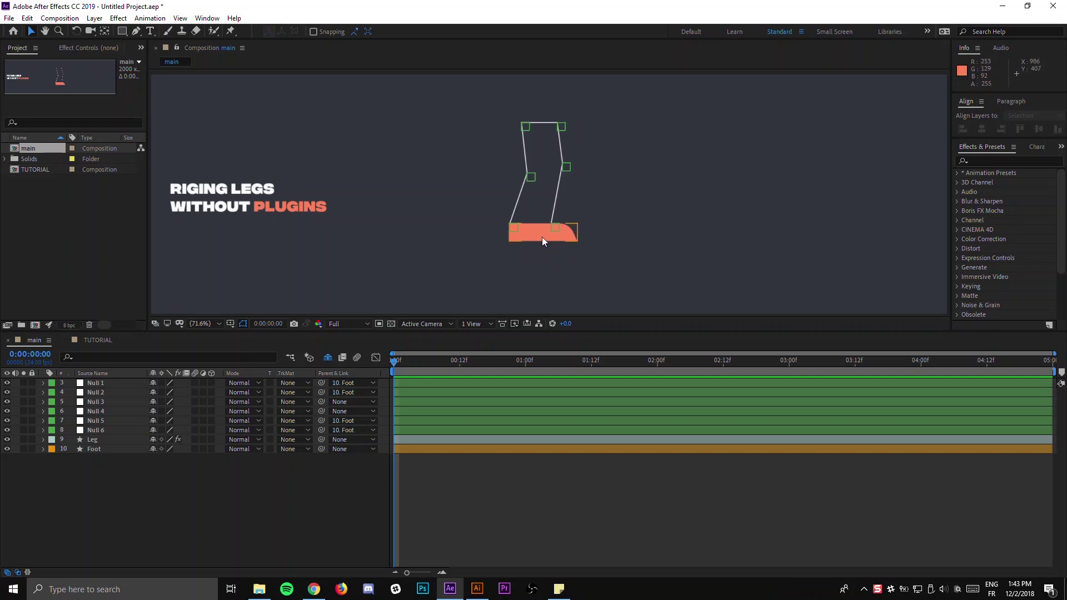
pyautogui.click(536, 236)
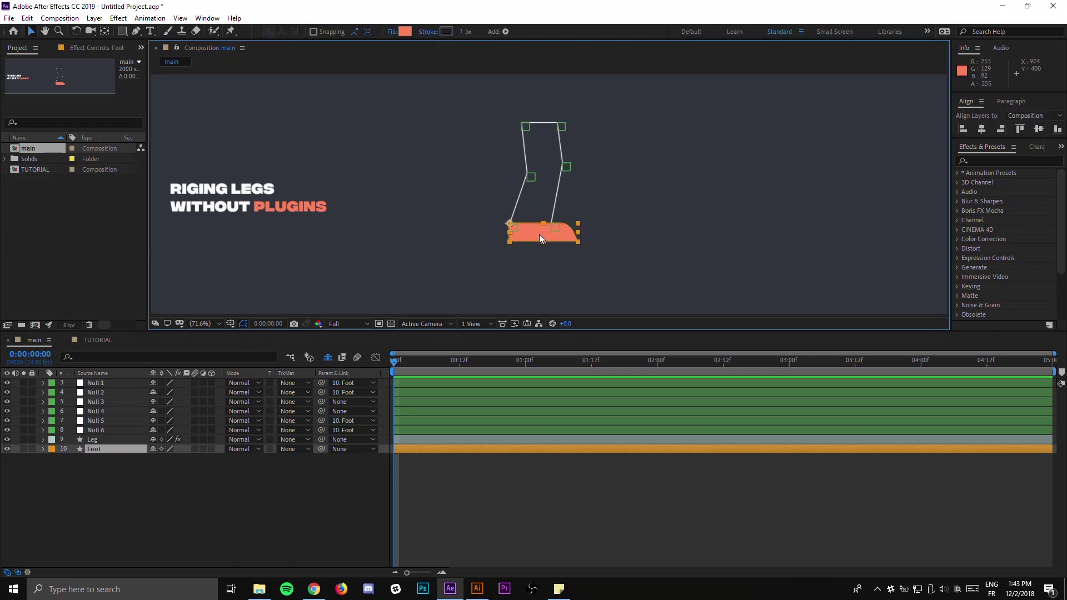
pyautogui.moveTo(540, 236); pyautogui.dragTo(524, 222)
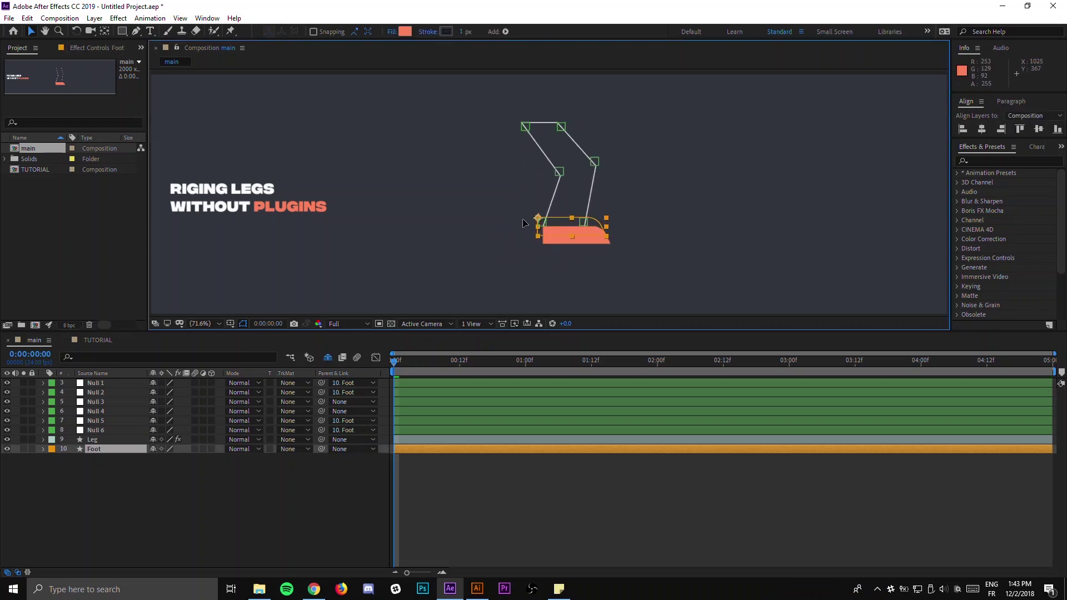
pyautogui.moveTo(524, 223)
pyautogui.mouseDown()
pyautogui.moveTo(559, 227)
pyautogui.moveTo(551, 232)
pyautogui.mouseUp()
# Scrub the Foot layer's Rotation through several angles, ending at +13°.
pyautogui.click(113, 452)
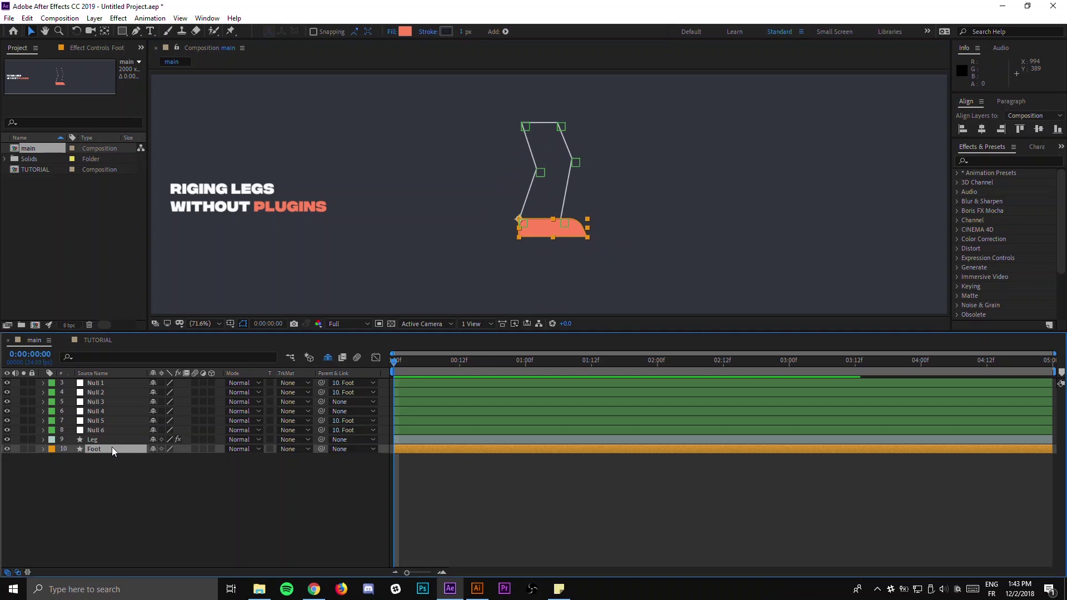
pyautogui.press('r')
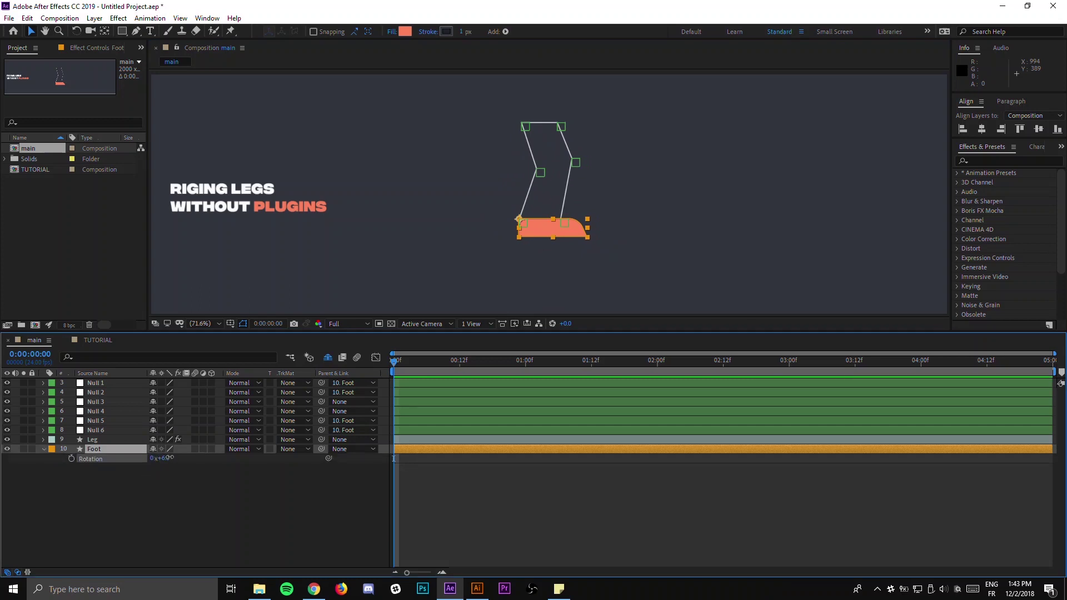
pyautogui.moveTo(170, 458); pyautogui.dragTo(176, 451)
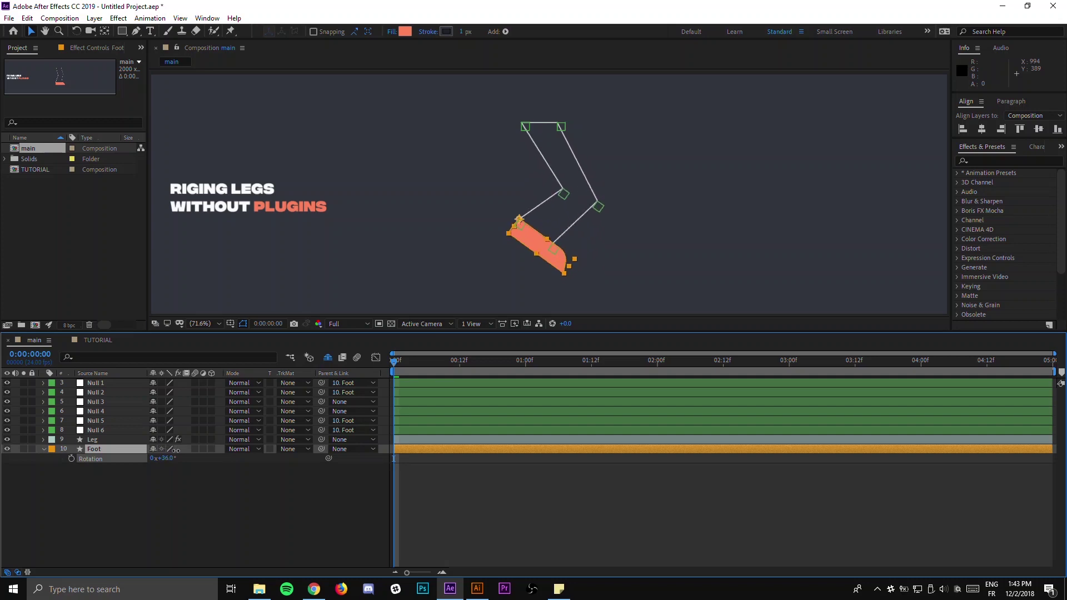
pyautogui.moveTo(176, 450); pyautogui.dragTo(158, 451)
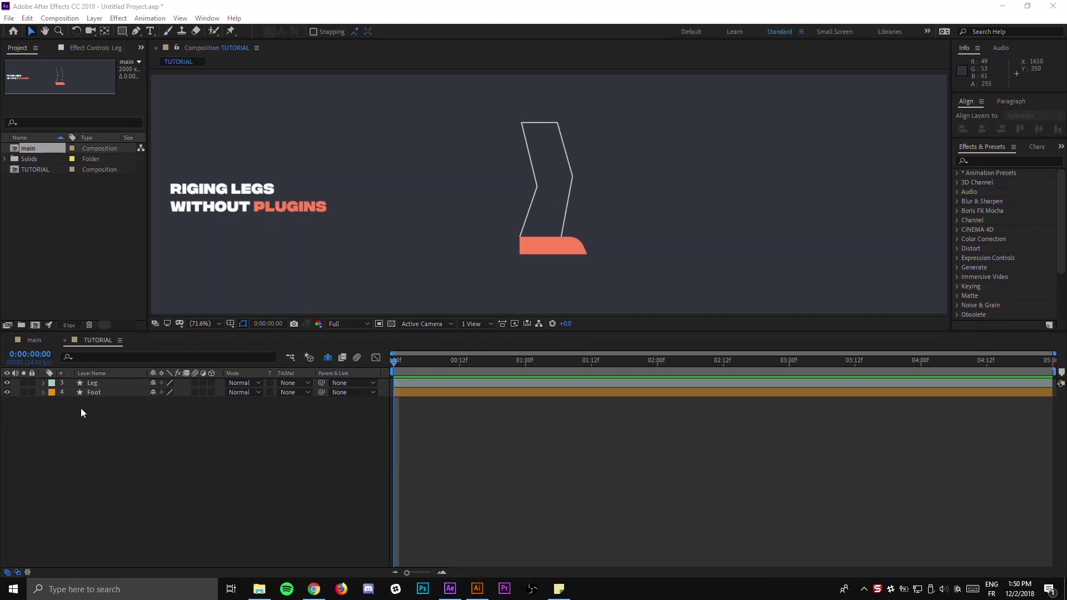
# Twirl open Leg > Contents > Path 1 and select its Path property.
pyautogui.click(72, 384)
pyautogui.click(44, 383)
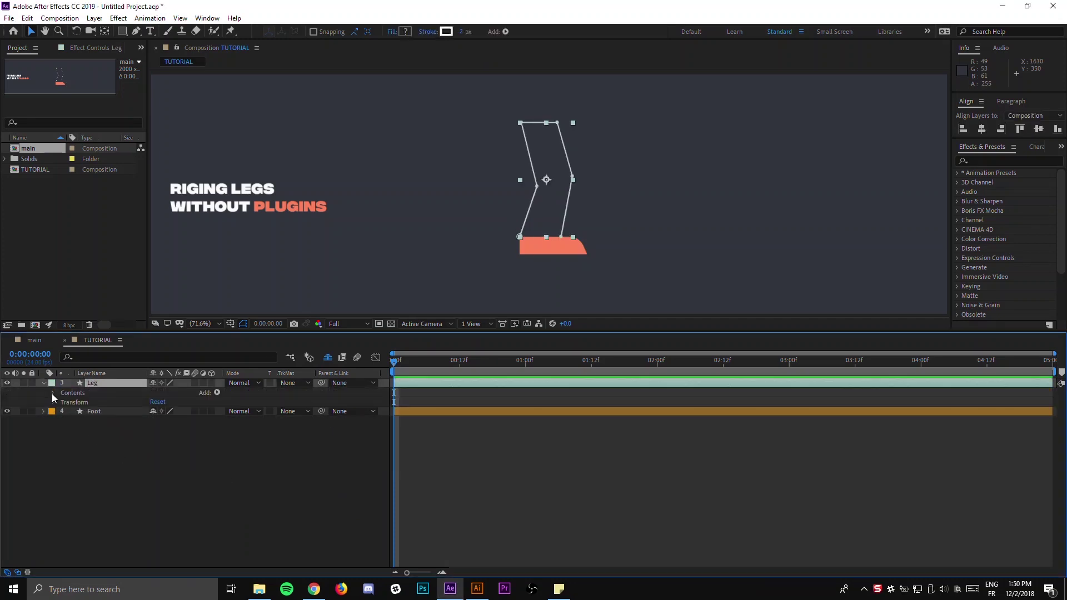
pyautogui.click(53, 393)
pyautogui.click(62, 403)
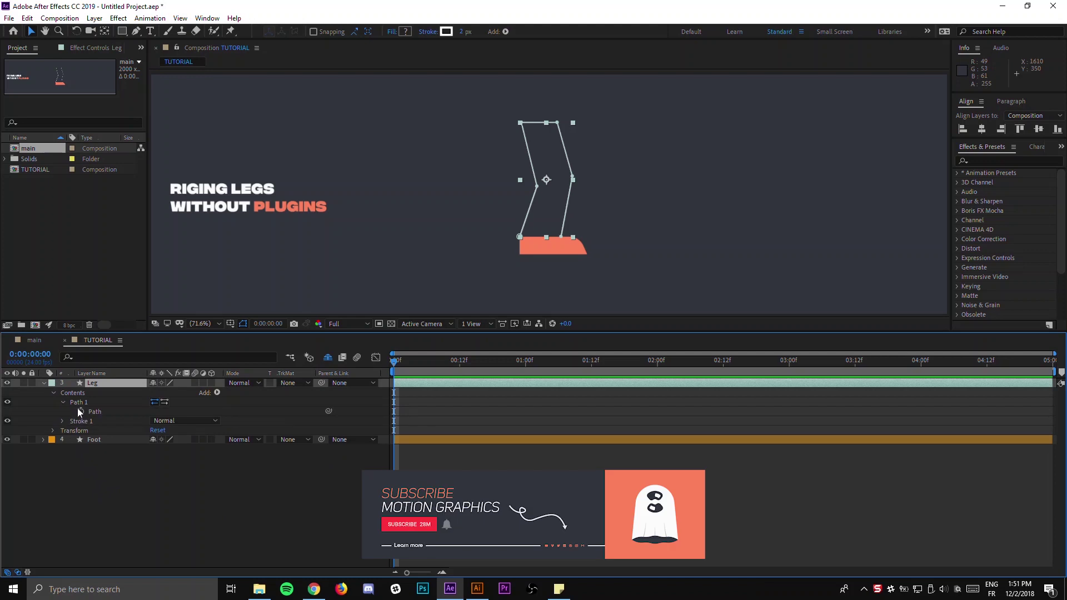
pyautogui.click(97, 412)
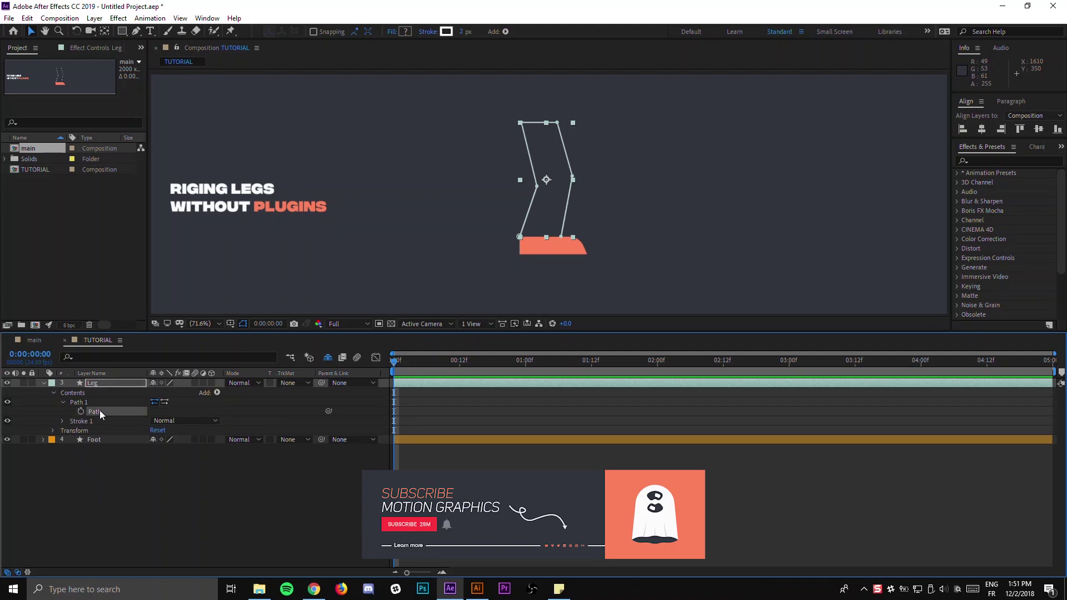
pyautogui.click(207, 19)
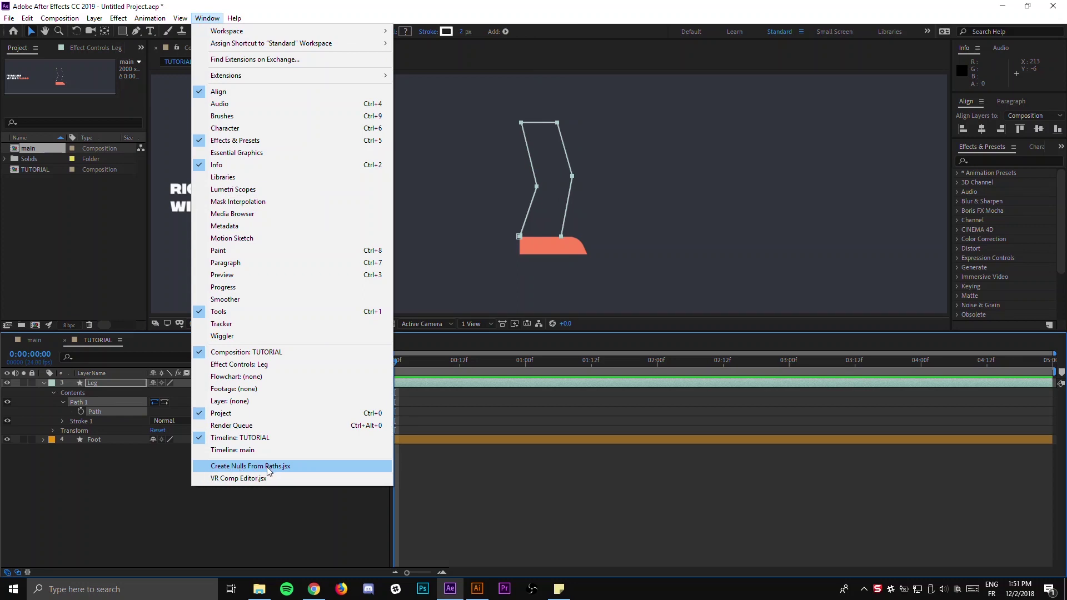
# Launch Create Nulls From Paths.jsx, move its panel aside, and nudge the leg's left knee vertex right.
pyautogui.click(244, 469)
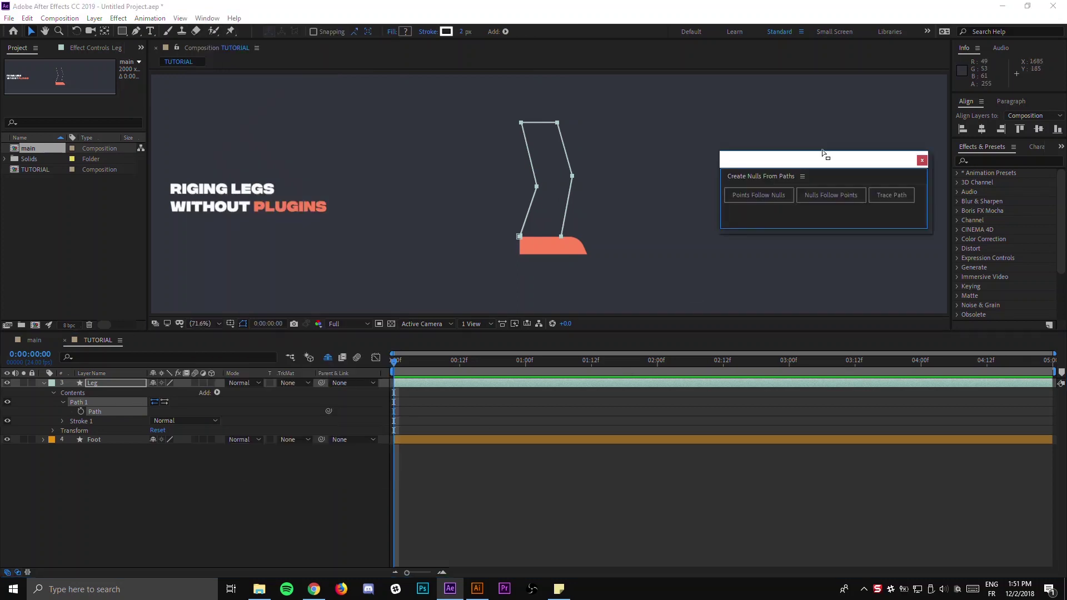
pyautogui.moveTo(822, 153)
pyautogui.mouseDown()
pyautogui.moveTo(826, 175)
pyautogui.moveTo(816, 170)
pyautogui.mouseUp()
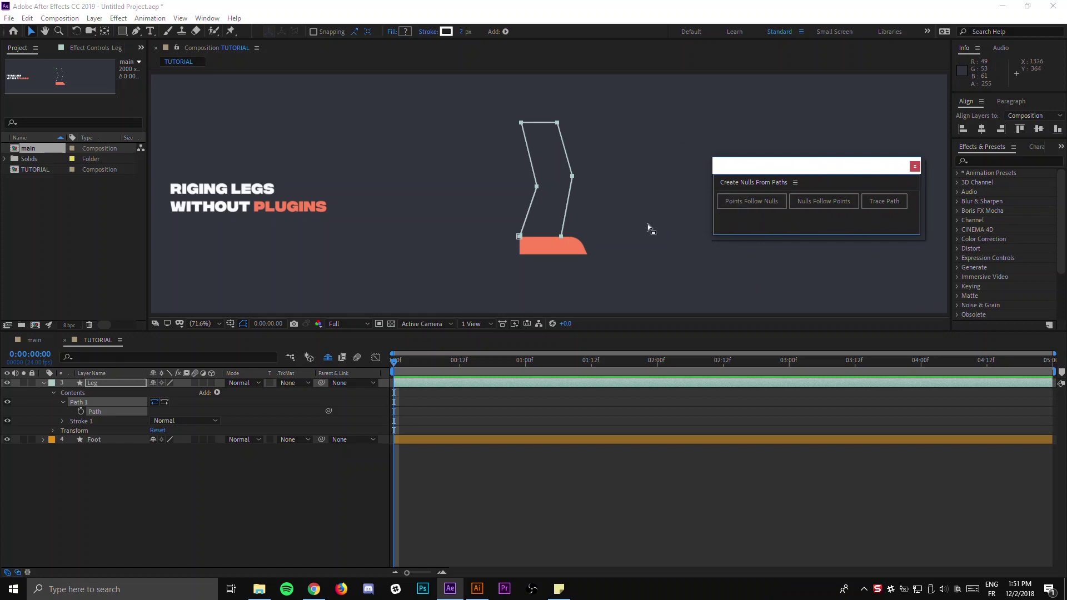
pyautogui.click(133, 381)
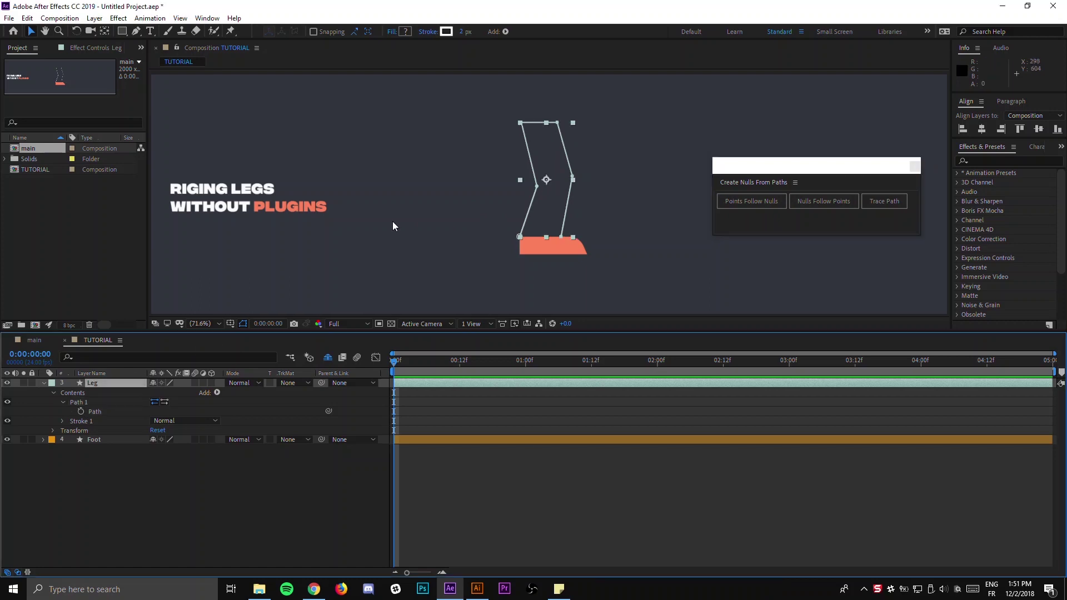
pyautogui.doubleClick(558, 126)
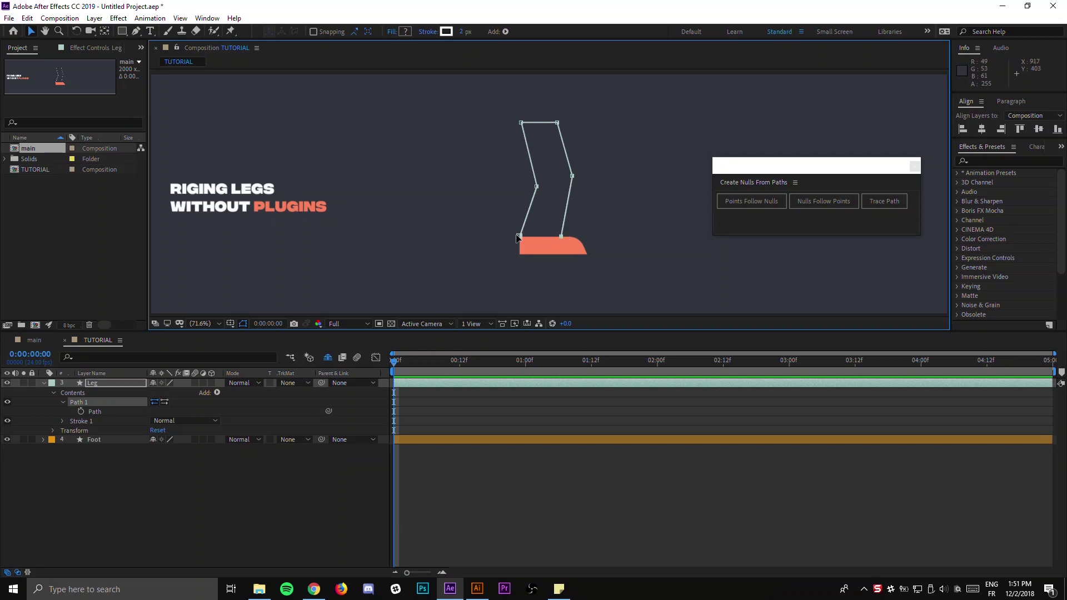
pyautogui.moveTo(536, 186); pyautogui.dragTo(560, 184)
pyautogui.click(106, 481)
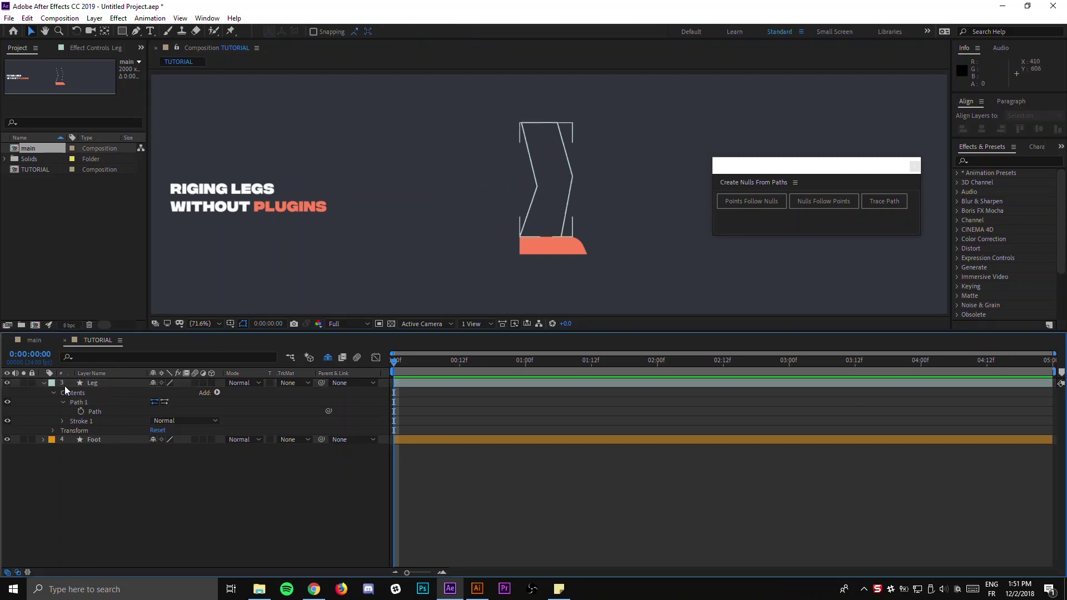
# Generate nulls from the leg's Path property and scale all six nulls to 20%.
pyautogui.click(110, 410)
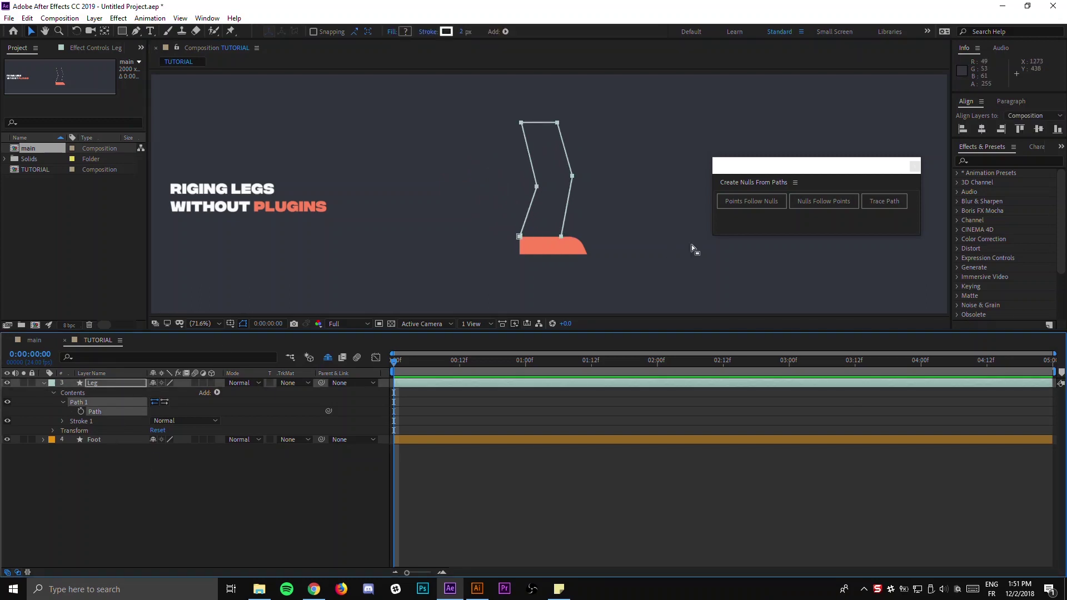
pyautogui.click(746, 200)
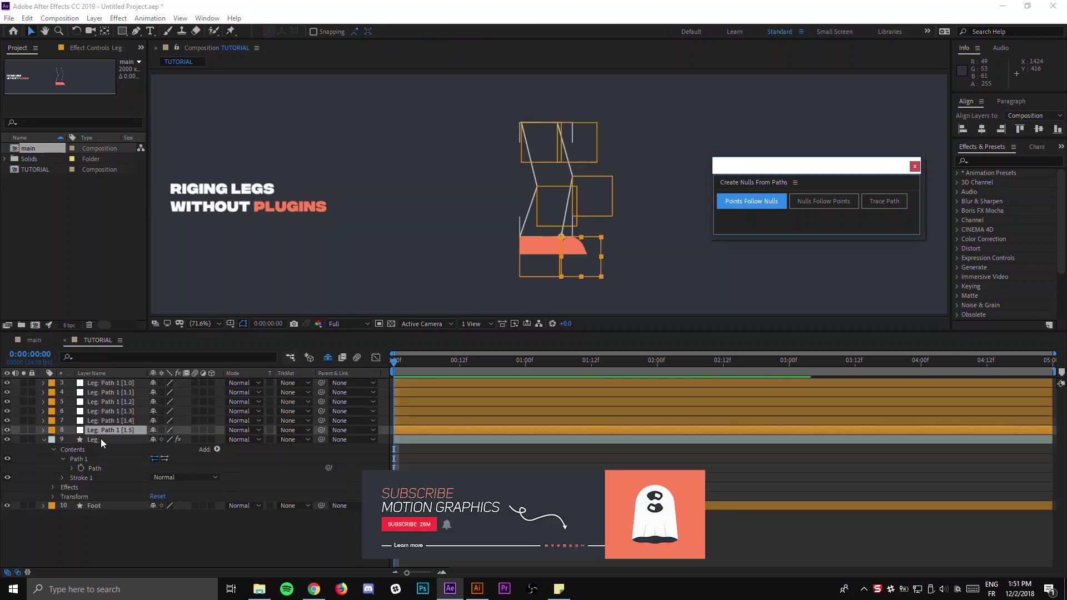
pyautogui.keyDown('shift'); pyautogui.click(108, 383); pyautogui.keyUp('shift')
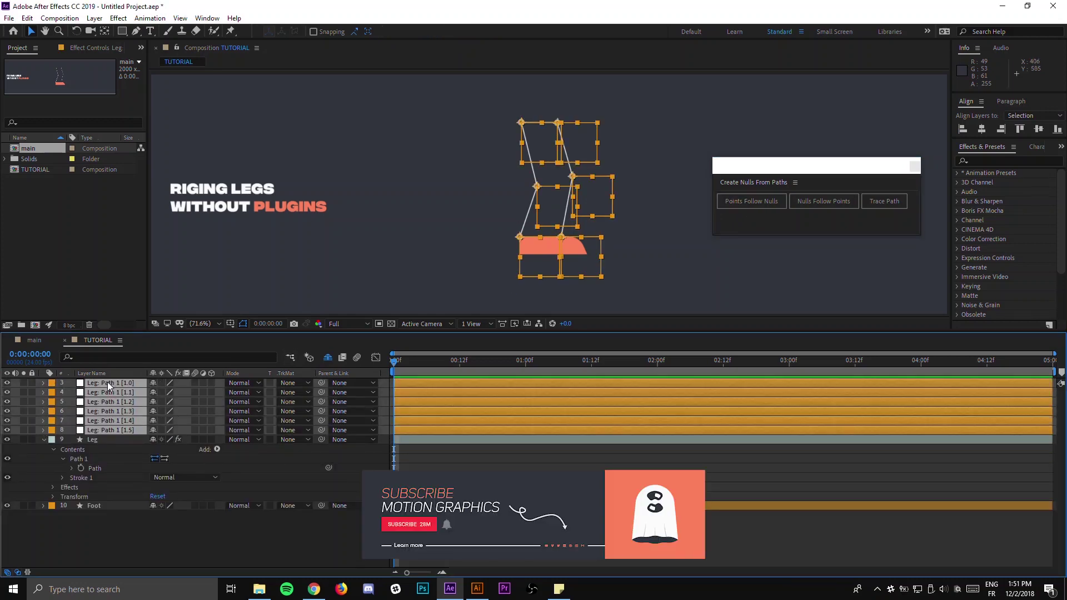
pyautogui.press('s')
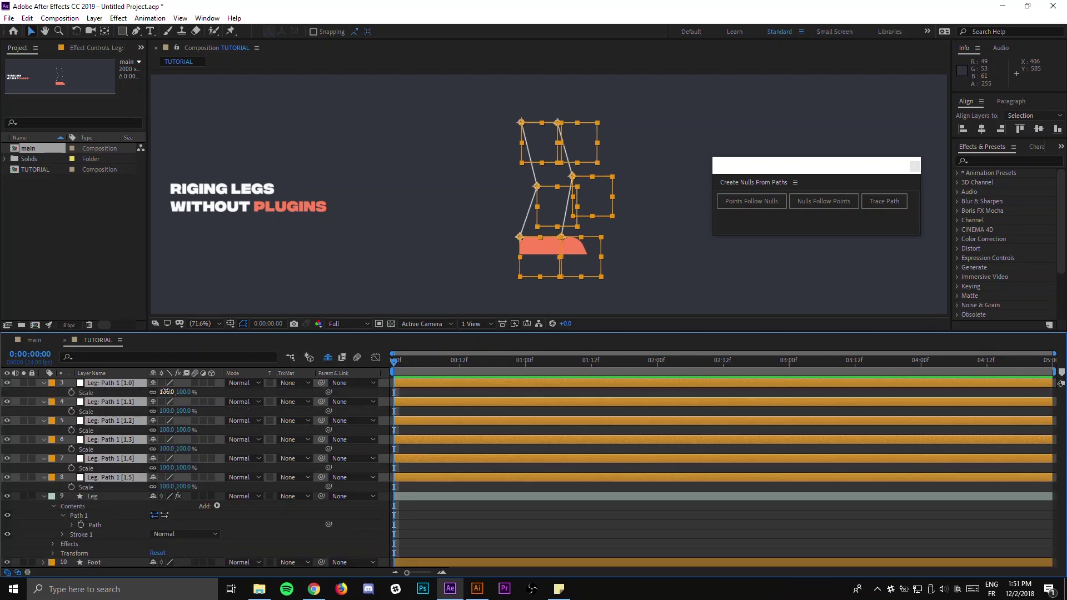
pyautogui.write('20')
pyautogui.press('Return')
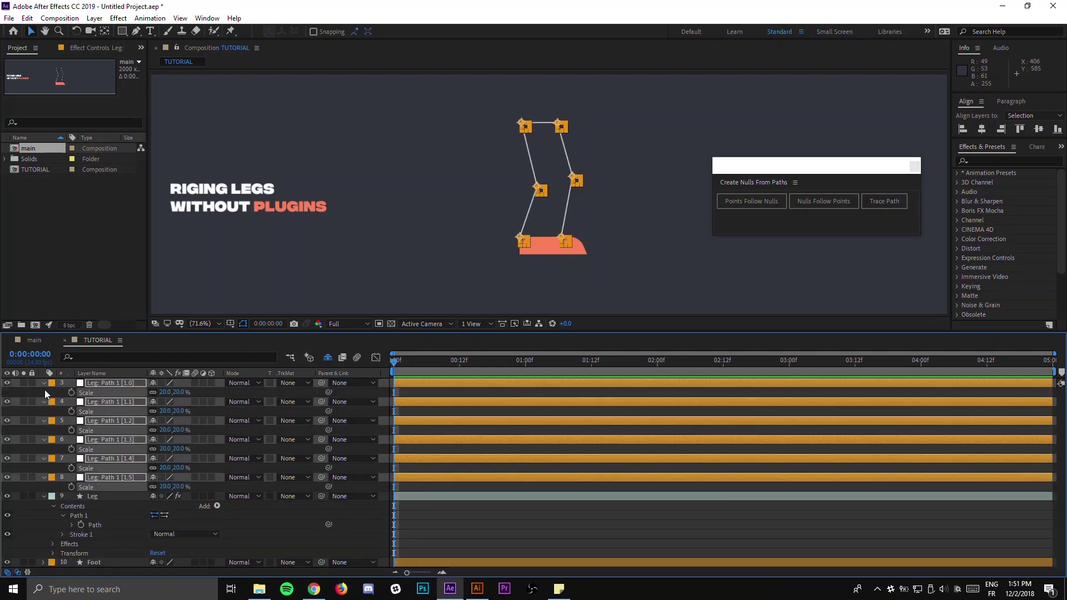
pyautogui.click(44, 384)
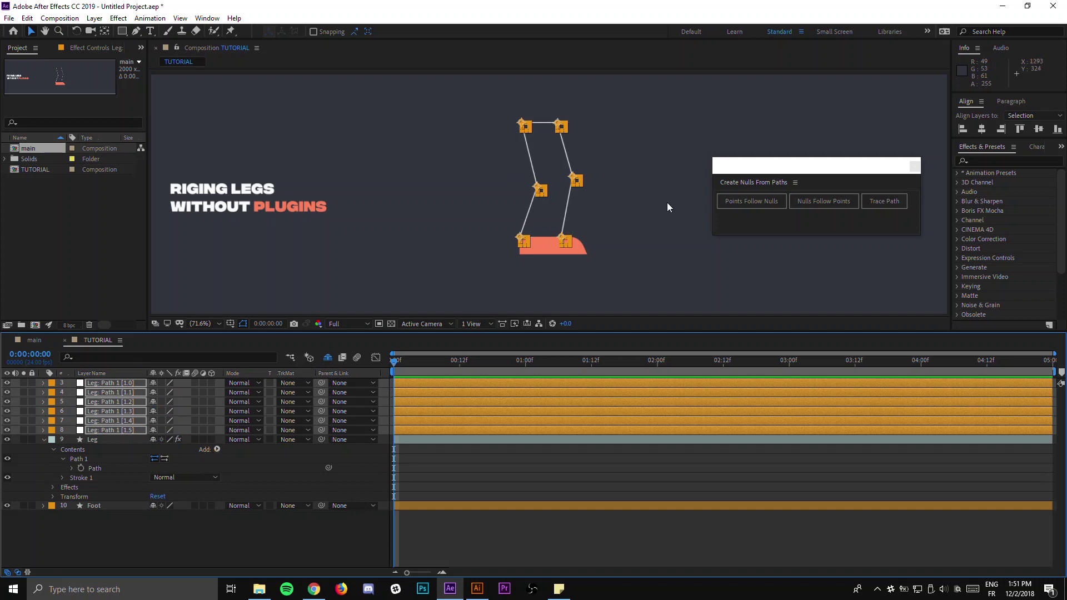
pyautogui.click(257, 476)
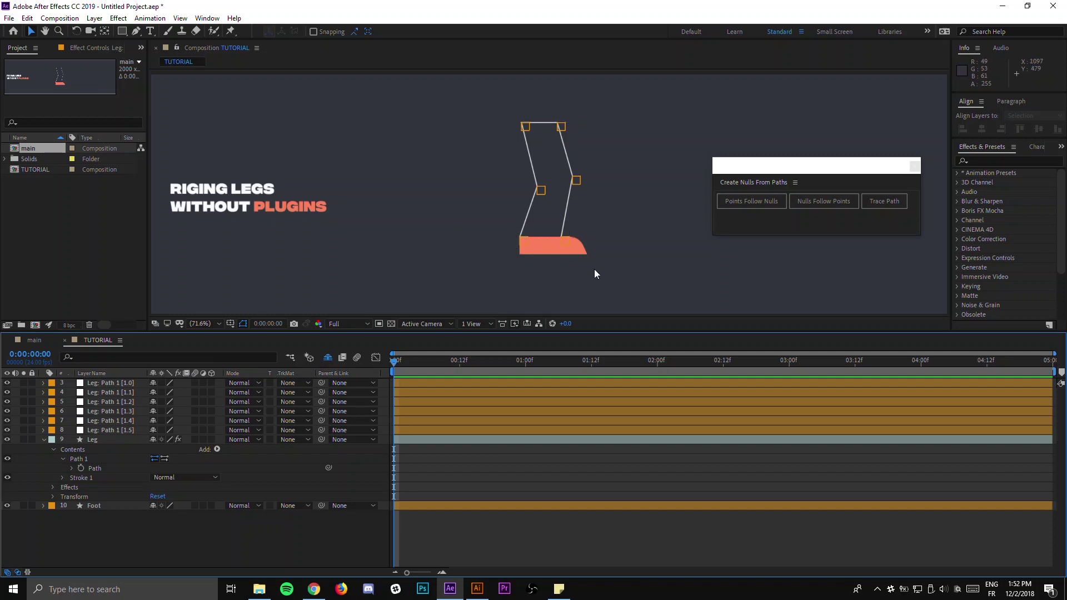
# Pick-whip nulls [1.0], [1.1], [1.4] and [1.5] to parent layer 10 Foot, then select Foot.
pyautogui.click(524, 231)
pyautogui.click(108, 430)
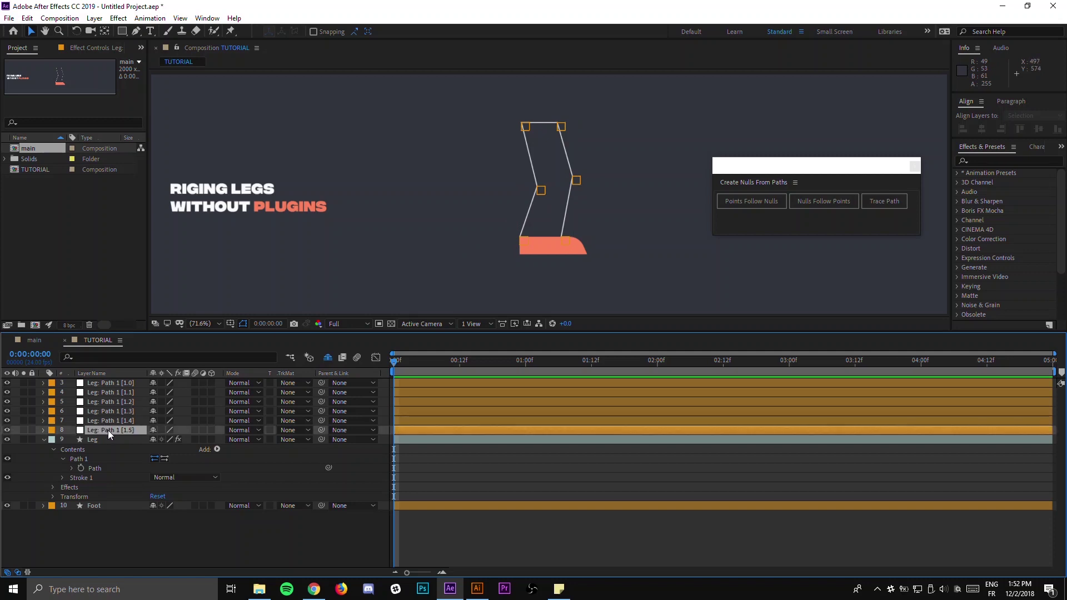
pyautogui.keyDown('shift'); pyautogui.click(106, 383); pyautogui.keyUp('shift')
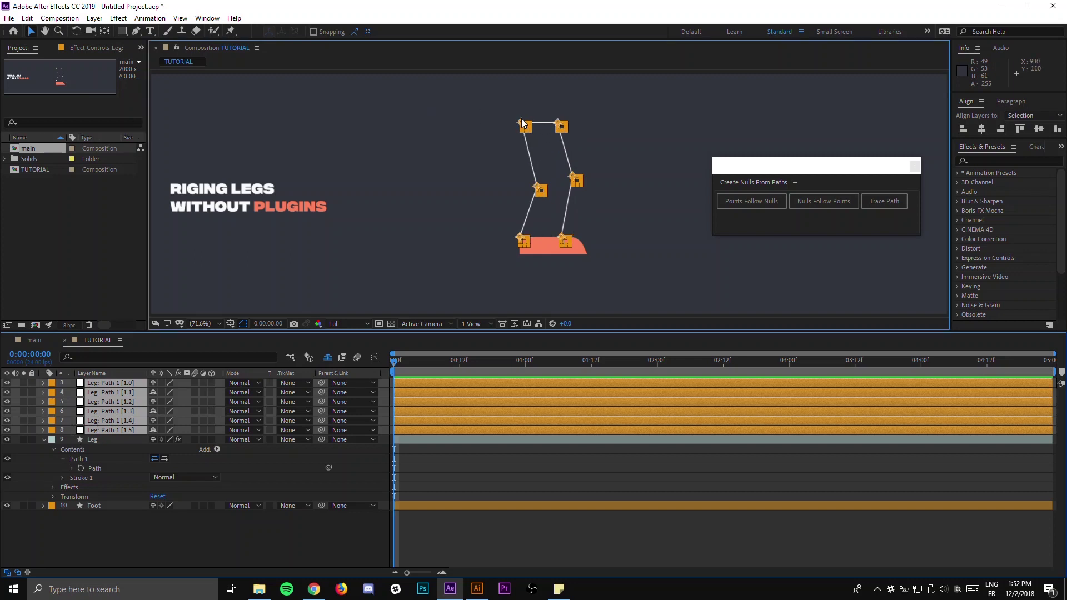
pyautogui.click(540, 127)
pyautogui.click(132, 395)
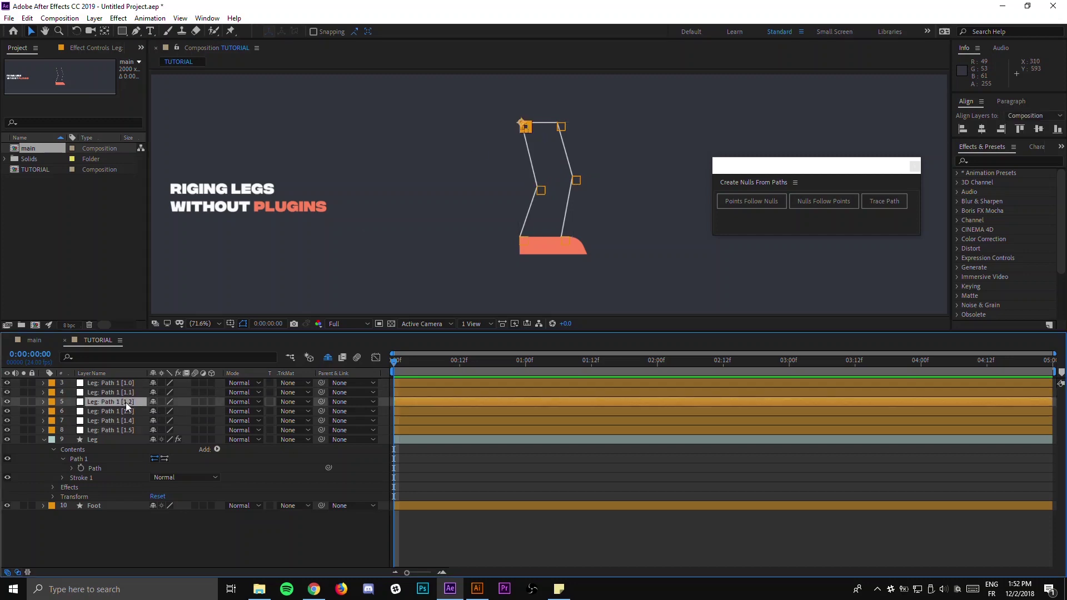
pyautogui.click(119, 413)
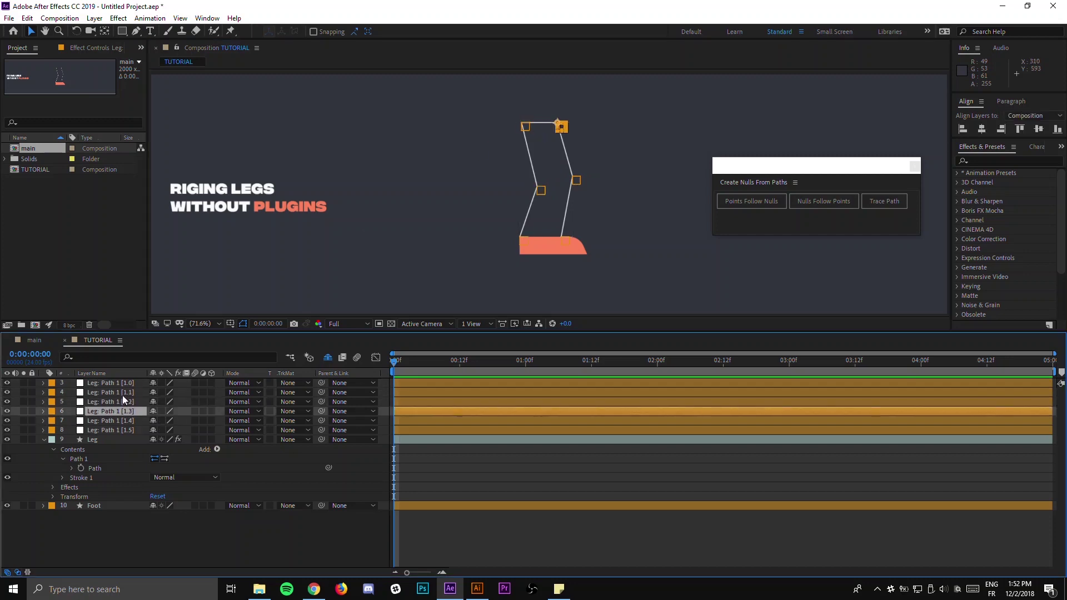
pyautogui.click(122, 394)
pyautogui.keyDown('ctrl'); pyautogui.click(123, 421); pyautogui.keyUp('ctrl')
pyautogui.keyDown('ctrl'); pyautogui.click(120, 429); pyautogui.keyUp('ctrl')
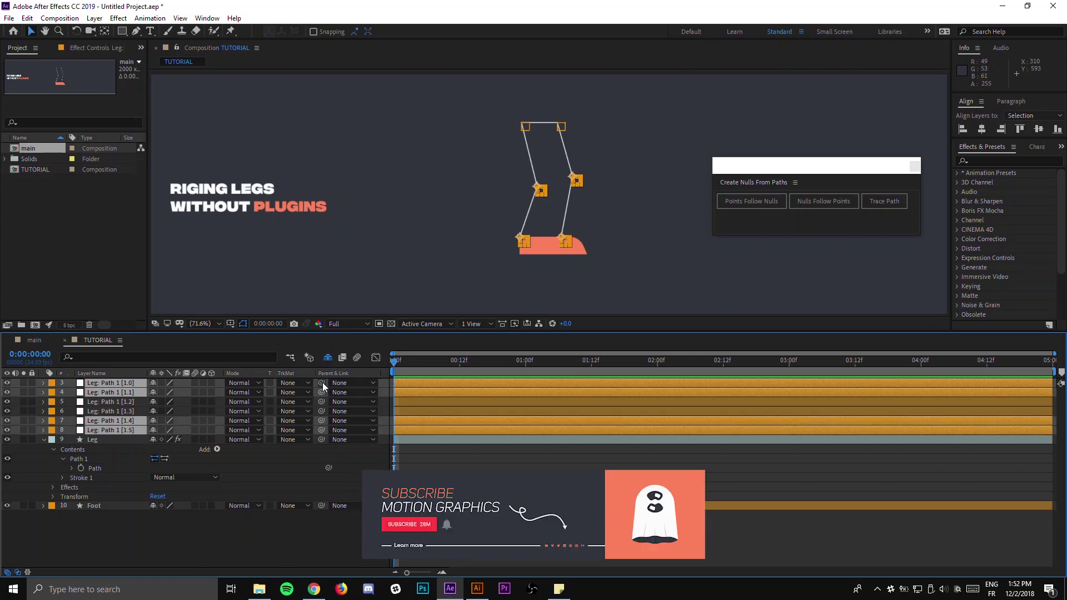
pyautogui.moveTo(322, 383); pyautogui.dragTo(89, 506)
pyautogui.click(101, 509)
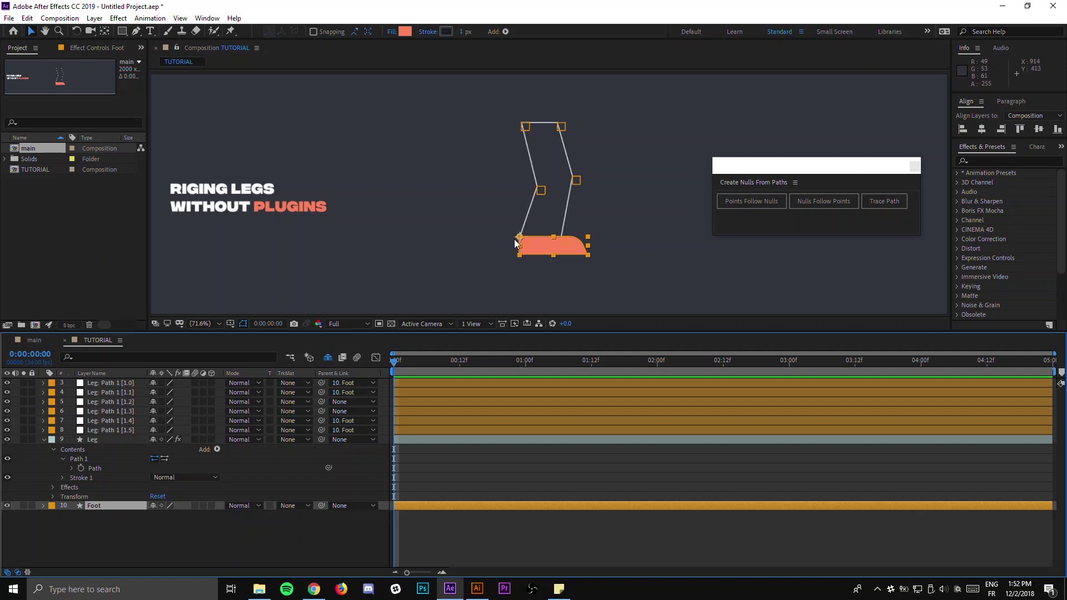
# Move the Foot anchor point to its top-left corner and test-rotate and move the foot.
pyautogui.moveTo(518, 236); pyautogui.dragTo(521, 239)
pyautogui.press('r')
pyautogui.moveTo(161, 516); pyautogui.dragTo(556, 274)
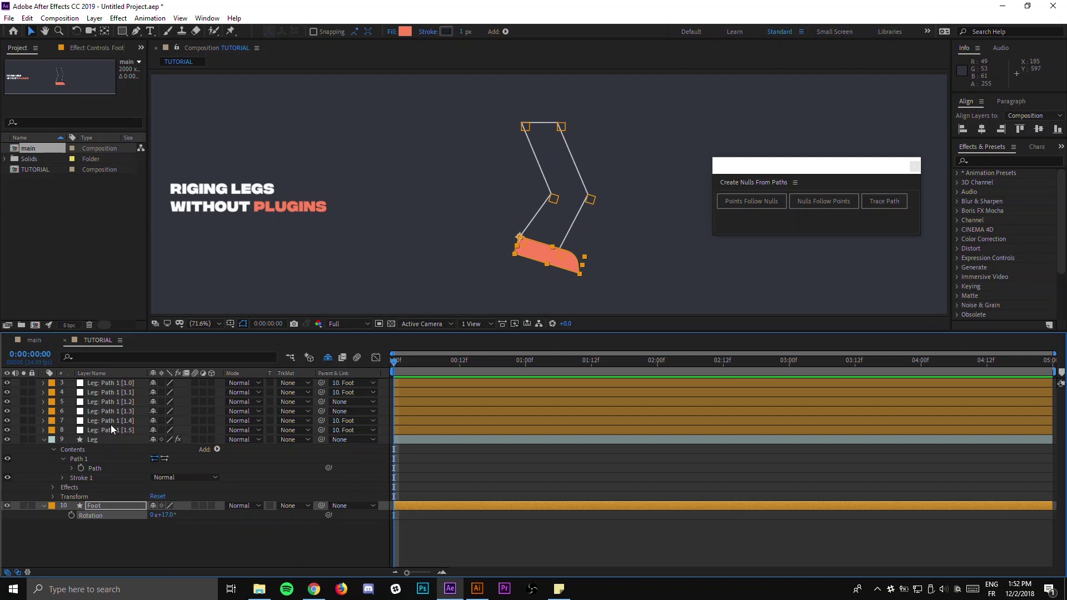
pyautogui.hotkey('ctrl', 'z')
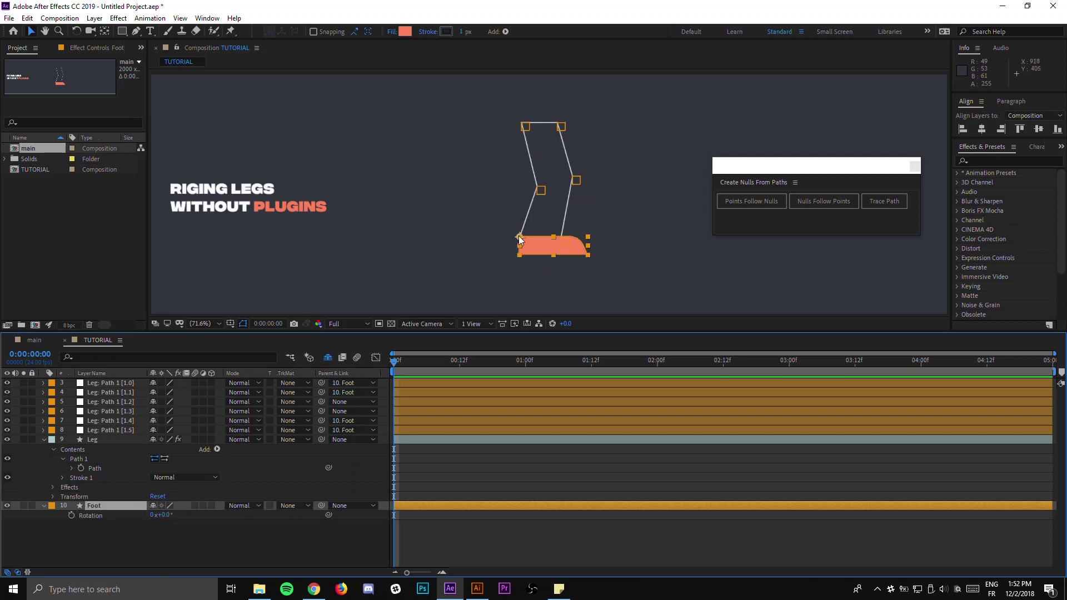
pyautogui.moveTo(542, 251)
pyautogui.mouseDown()
pyautogui.moveTo(566, 216)
pyautogui.moveTo(567, 229)
pyautogui.mouseUp()
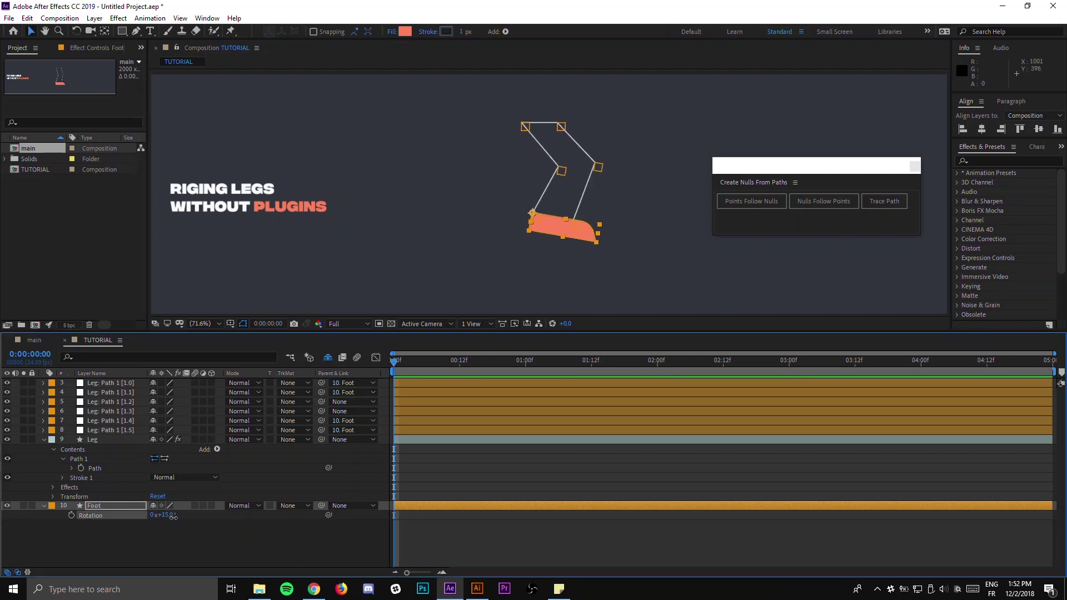
# Set the Foot layer's Rotation to 31° so the leg bends with it.
pyautogui.moveTo(172, 516); pyautogui.dragTo(168, 509)
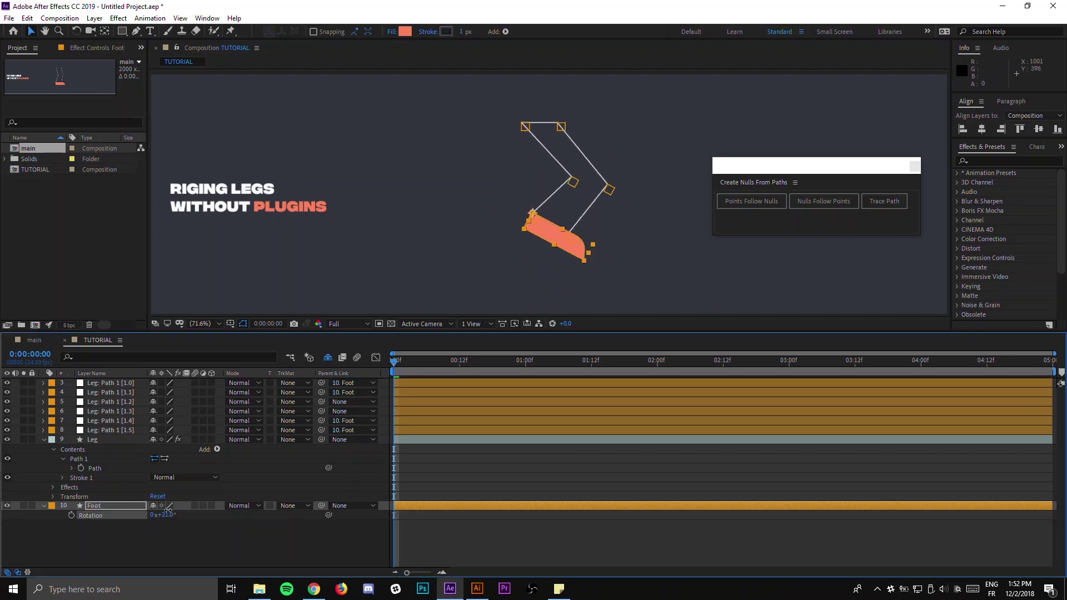
pyautogui.moveTo(168, 509); pyautogui.dragTo(190, 512)
pyautogui.click(574, 219)
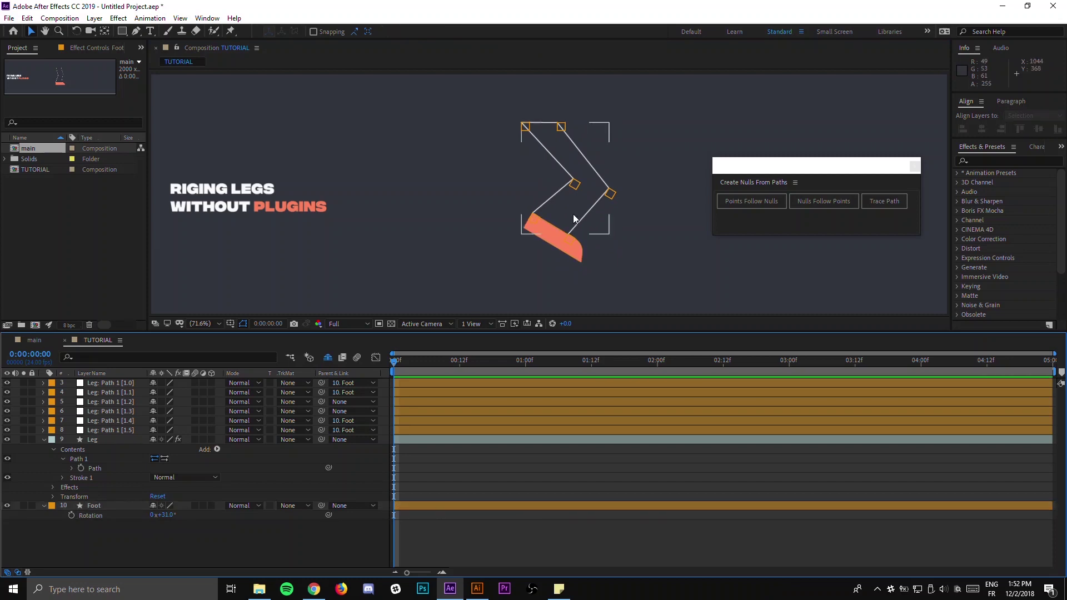
# Drag the right knee null up and the top-right null up-left to reshape the leg.
pyautogui.click(573, 184)
pyautogui.click(610, 193)
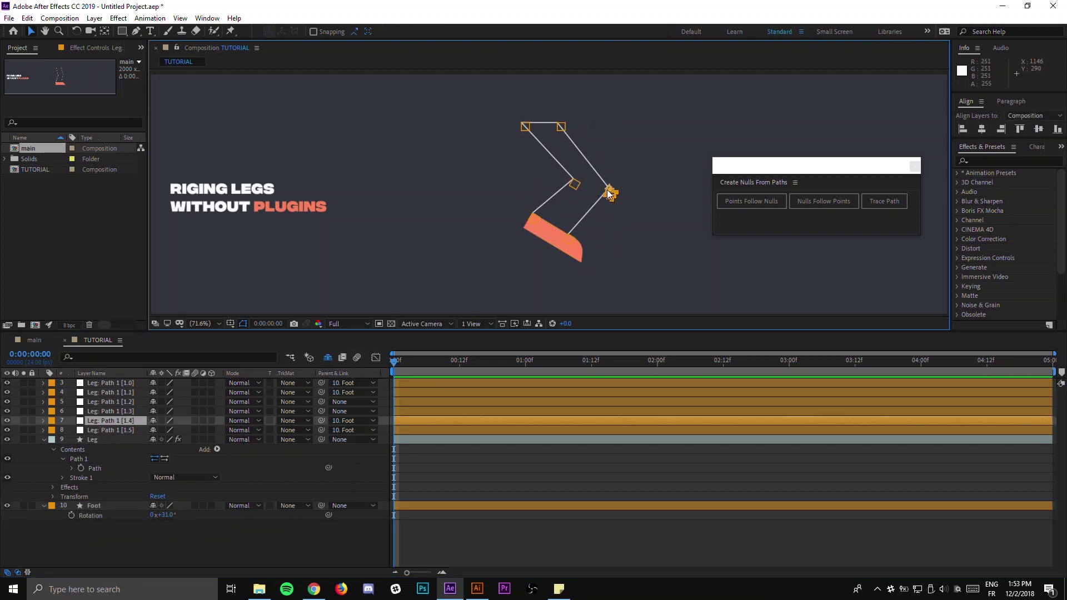
pyautogui.moveTo(610, 194)
pyautogui.mouseDown()
pyautogui.moveTo(609, 173)
pyautogui.moveTo(559, 176)
pyautogui.mouseUp()
pyautogui.click(573, 184)
pyautogui.click(560, 126)
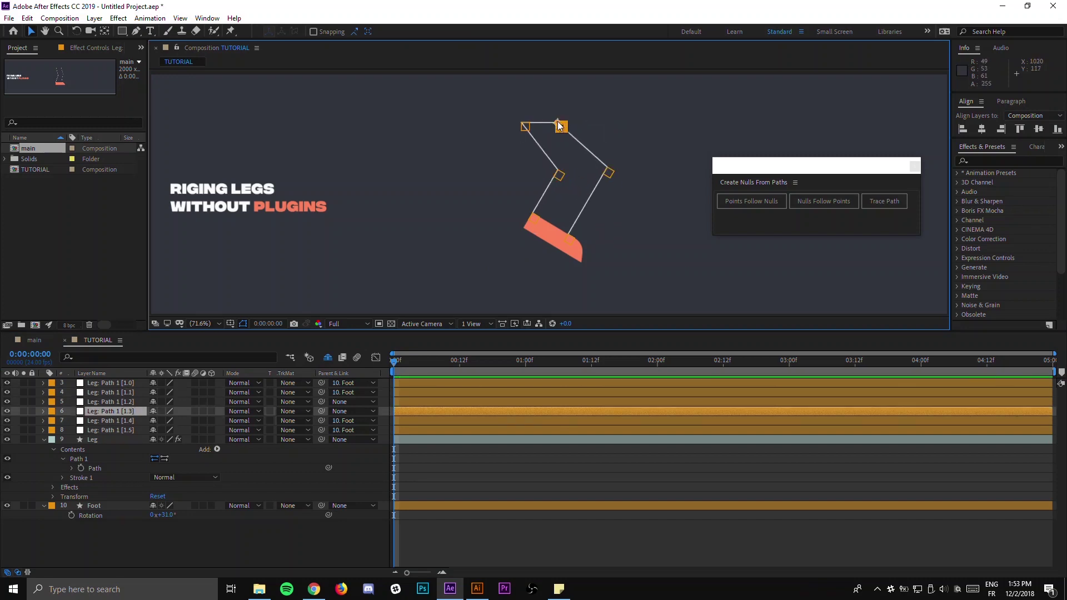
pyautogui.moveTo(560, 127); pyautogui.dragTo(542, 117)
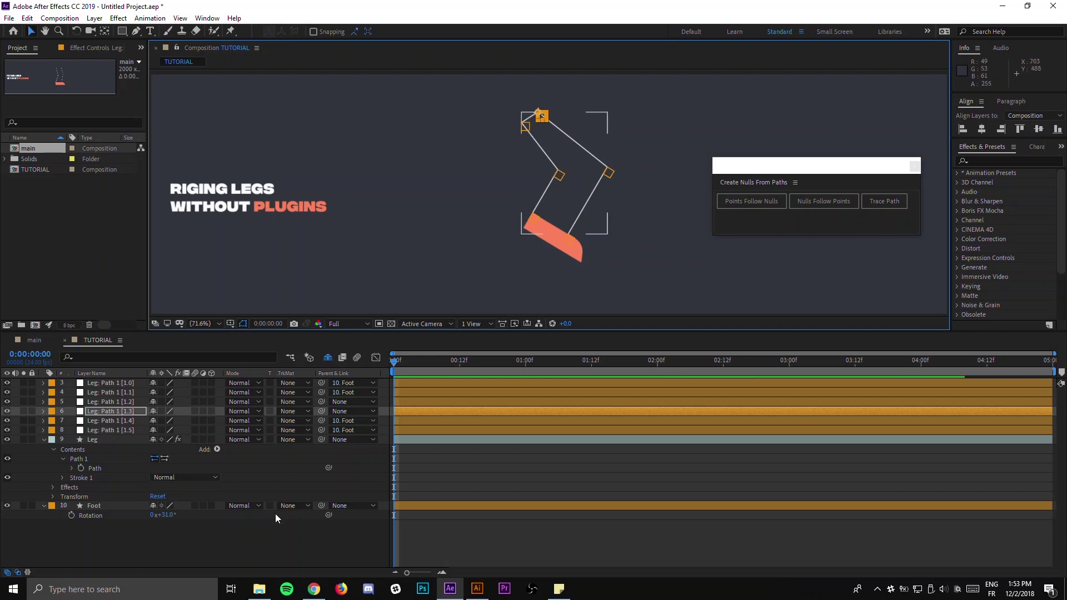
pyautogui.click(272, 531)
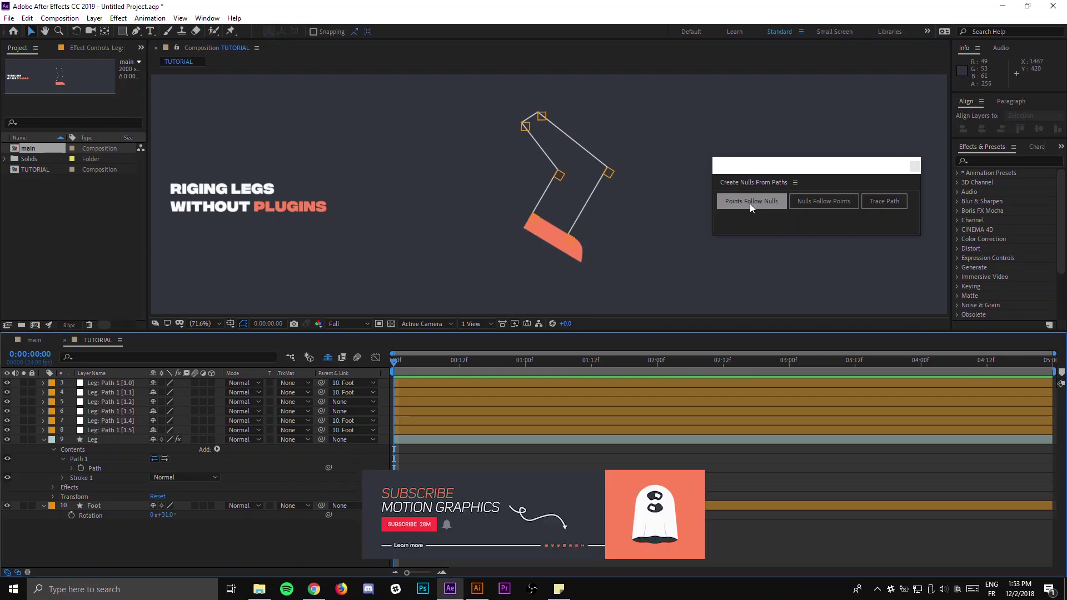